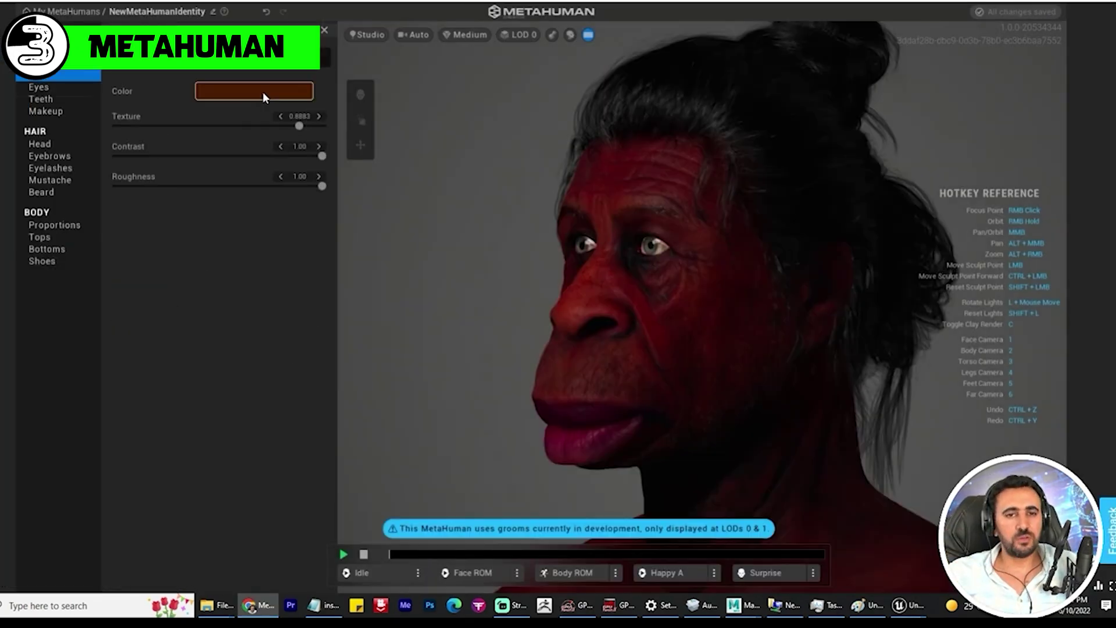
Step: Open the Skin Color swatch to give the ape-faced MetaHuman a red skin tone
{"action": "left_click", "coordinate": [264, 93]}
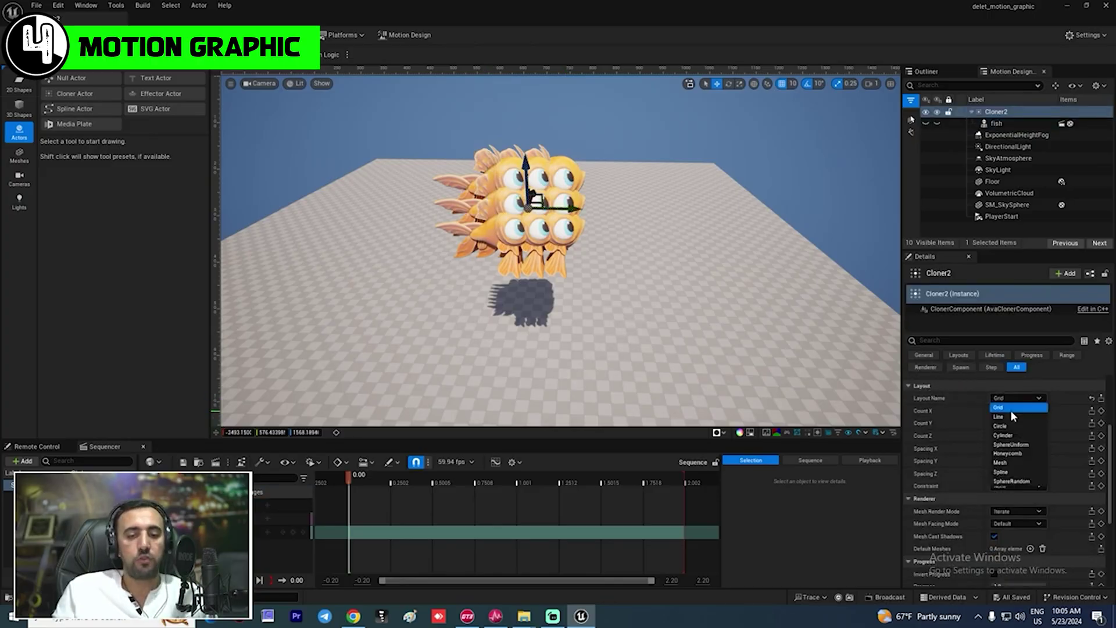
{"action": "left_click", "coordinate": [1011, 410]}
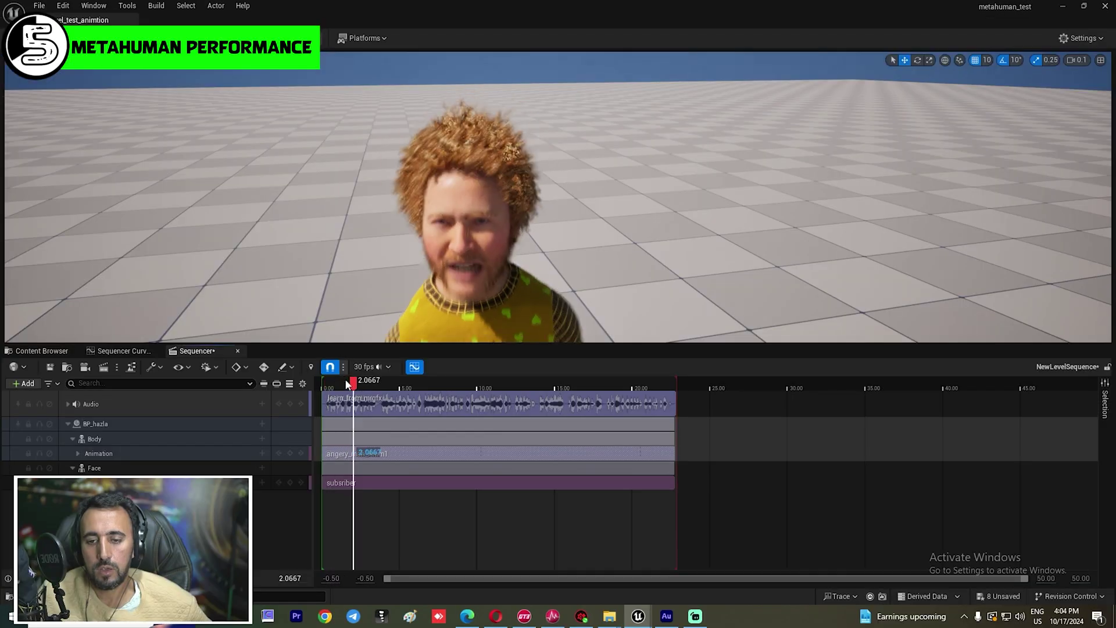
Step: Play the curly-haired MetaHuman's level sequence to preview face and body animation with audio
{"action": "key", "text": "space"}
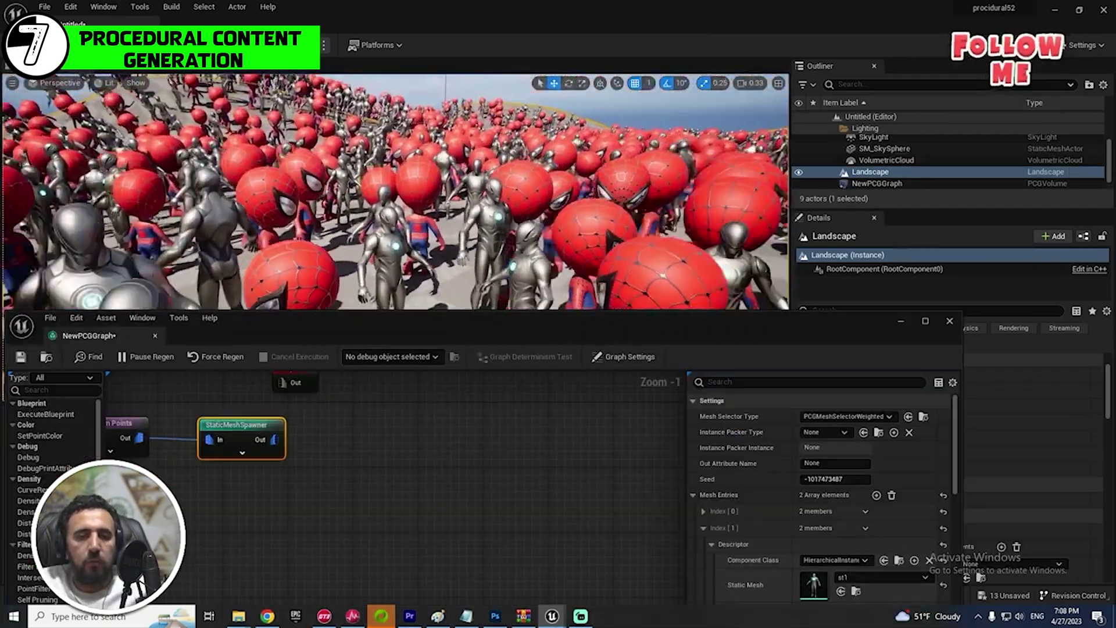
Step: Move the PCG Graph editor window up, then down-left to reveal the Spider-Man and Iron Man crowd
{"action": "left_click_drag", "start_coordinate": [666, 343], "coordinate": [755, 161]}
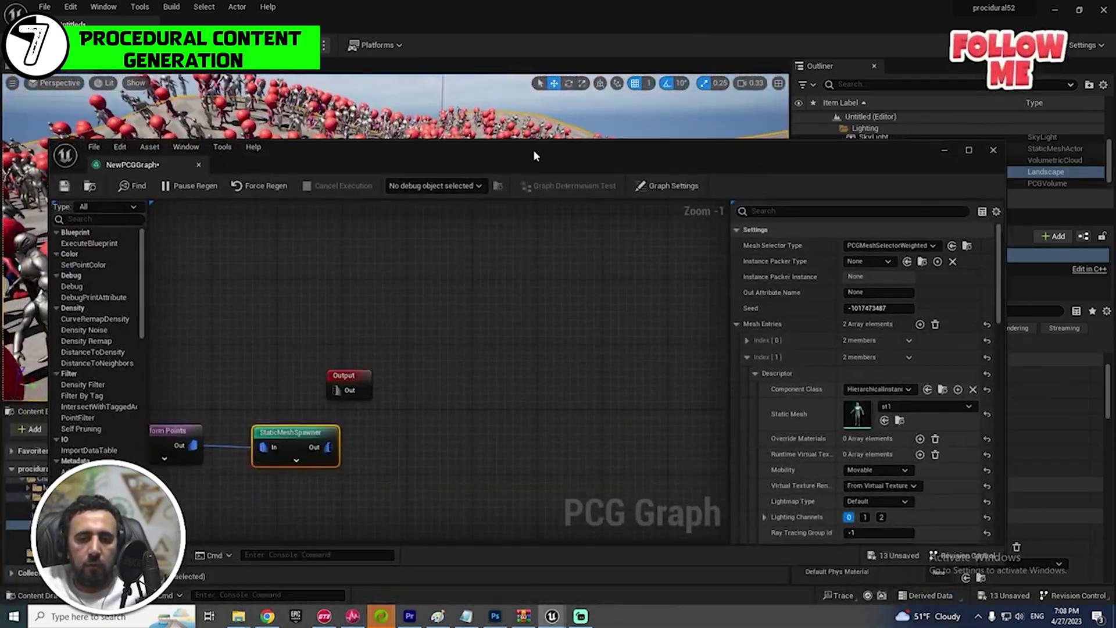
{"action": "left_click_drag", "start_coordinate": [532, 149], "coordinate": [488, 480]}
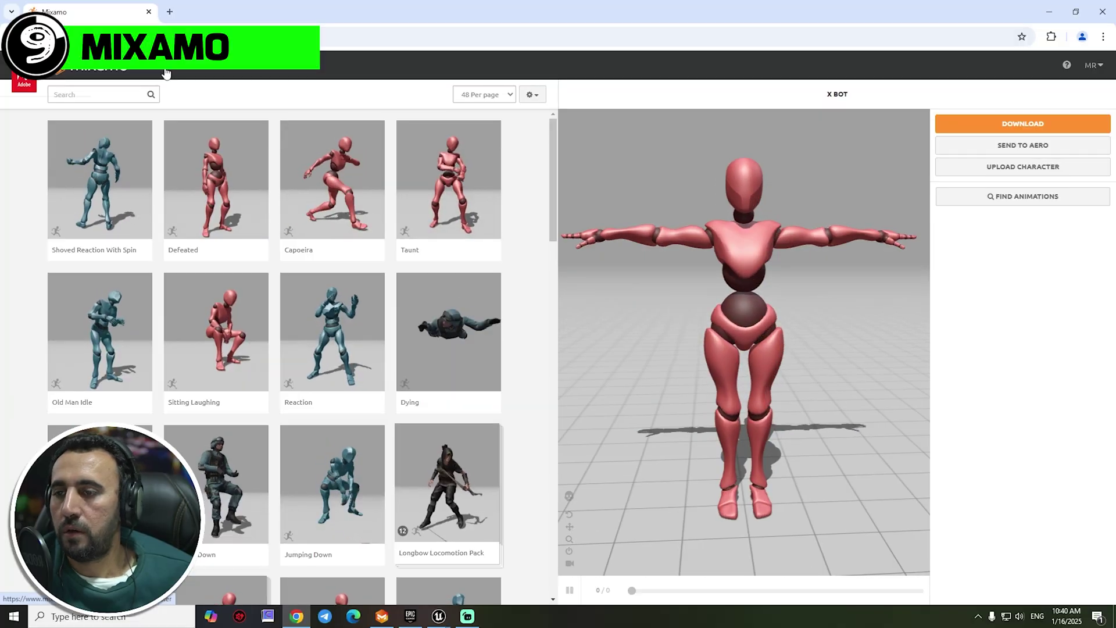
Step: Switch Mixamo to the Characters library and go to page 2 of the character grid
{"action": "left_click", "coordinate": [166, 73]}
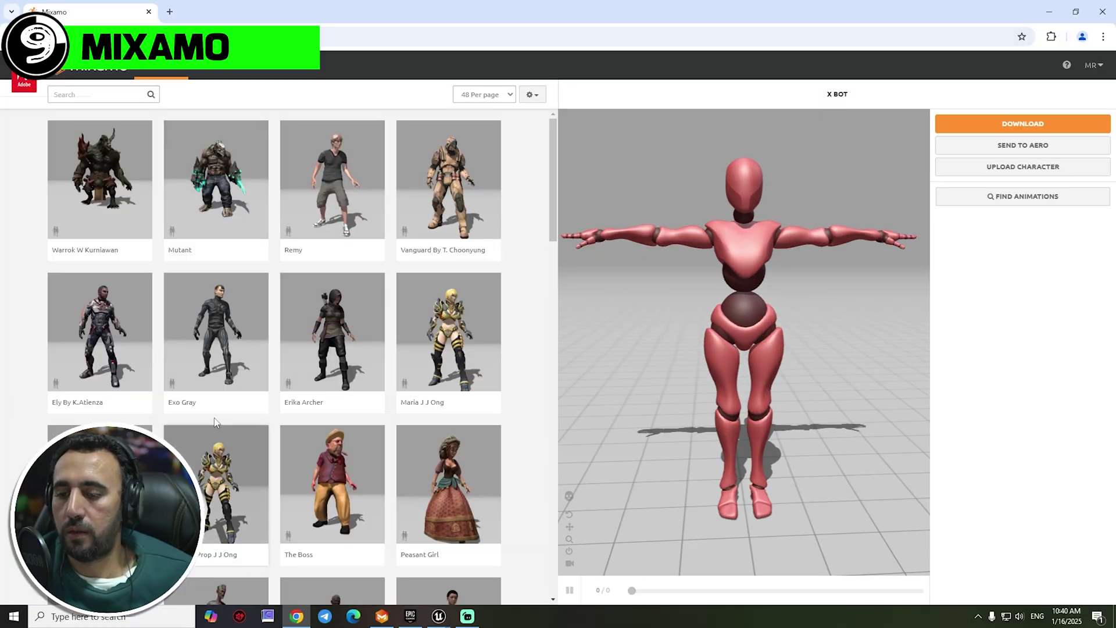
{"action": "scroll", "coordinate": [214, 432], "scroll_direction": "down", "scroll_amount": 20}
{"action": "scroll", "coordinate": [291, 418], "scroll_direction": "down", "scroll_amount": 3}
{"action": "left_click", "coordinate": [265, 527]}
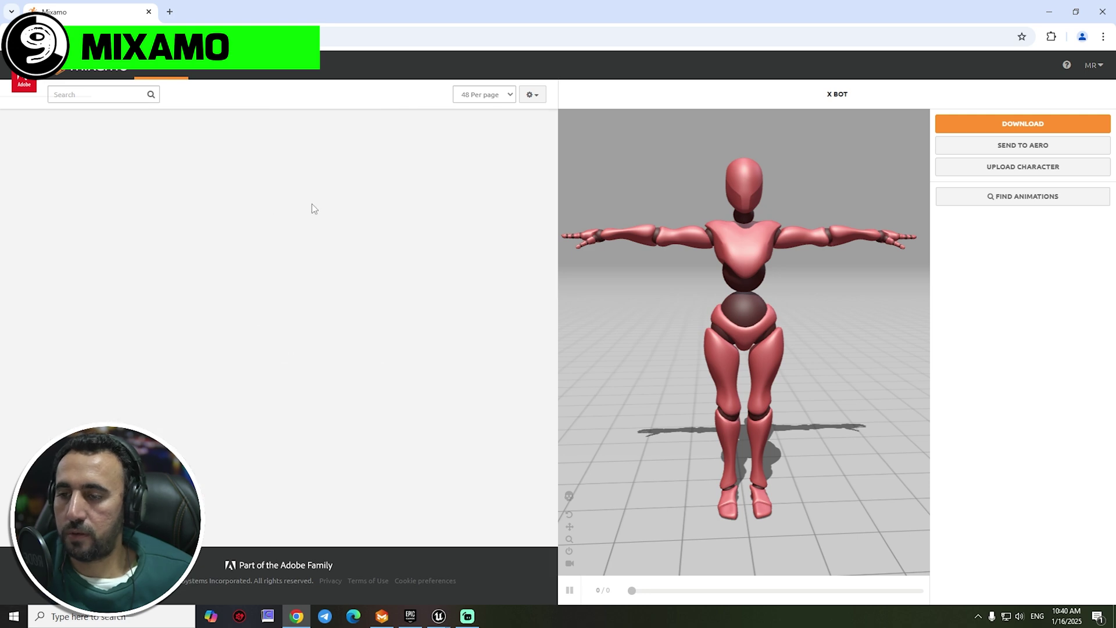
{"action": "scroll", "coordinate": [370, 394], "scroll_direction": "down", "scroll_amount": 15}
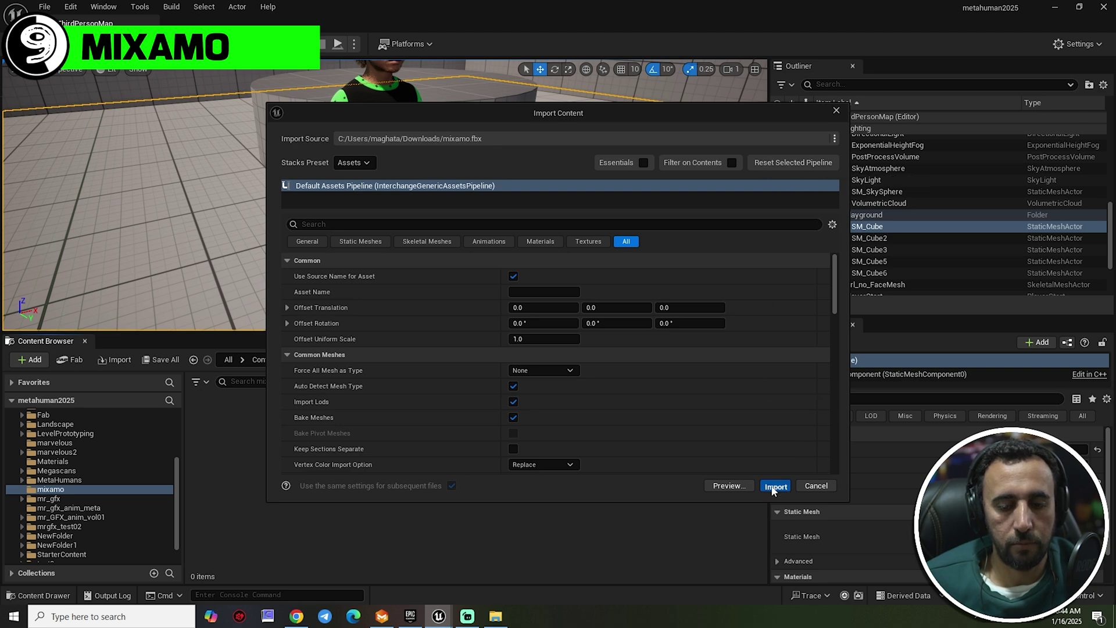
Step: Import mixamo.fbx and preview the dance animation from different angles
{"action": "left_click", "coordinate": [775, 487]}
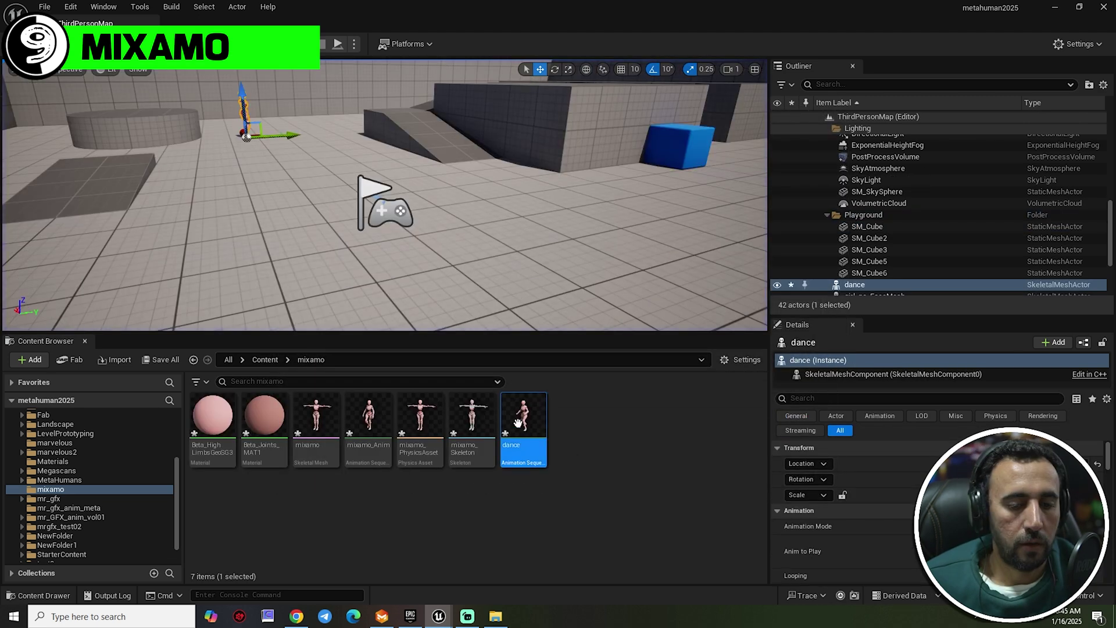
{"action": "double_click", "coordinate": [519, 402]}
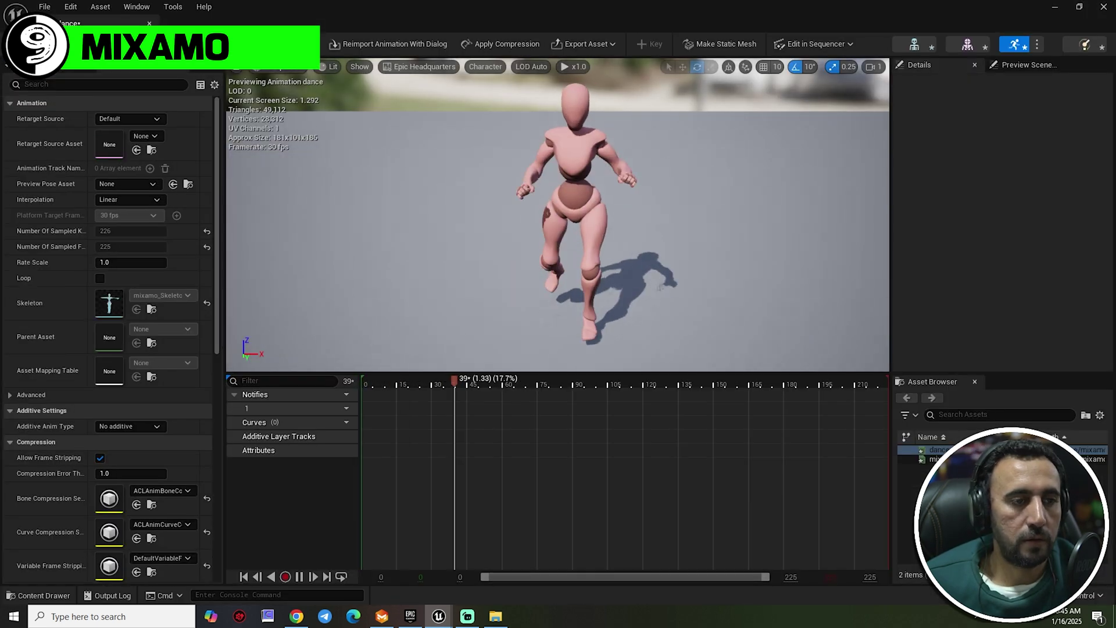
{"action": "left_click_drag", "start_coordinate": [552, 200], "coordinate": [523, 201]}
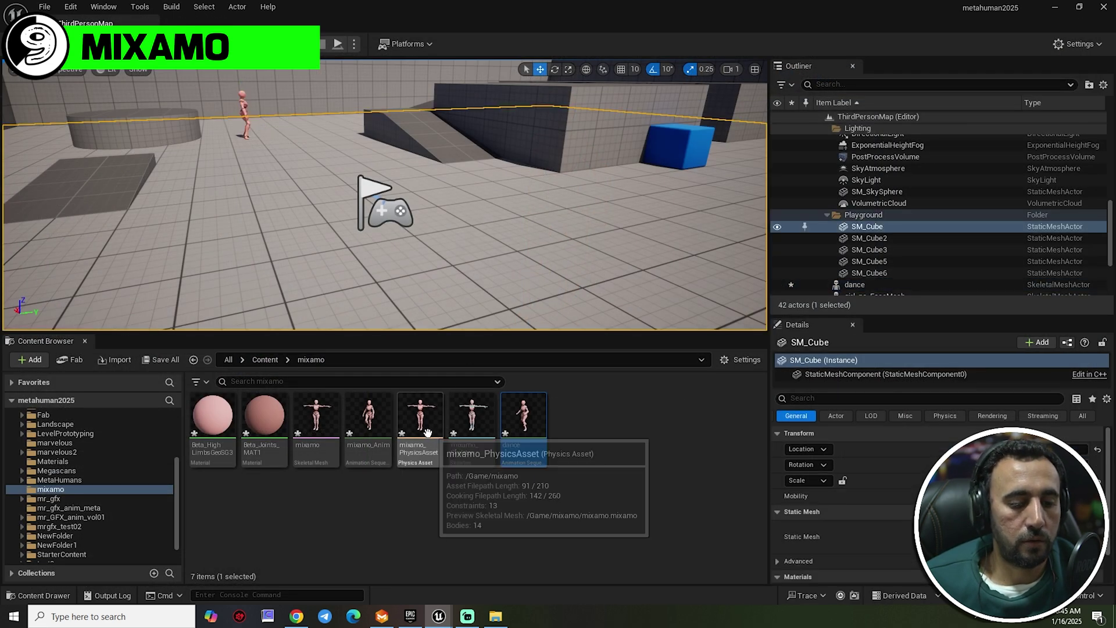
{"action": "left_click", "coordinate": [243, 114]}
{"action": "double_click", "coordinate": [523, 415]}
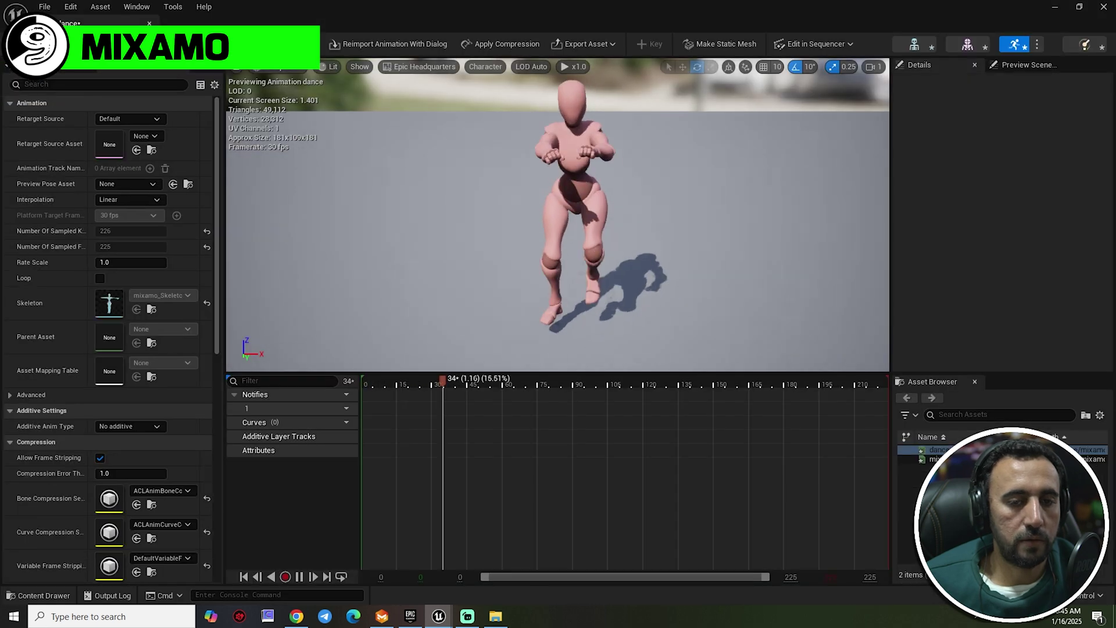
{"action": "left_click_drag", "start_coordinate": [551, 218], "coordinate": [604, 222]}
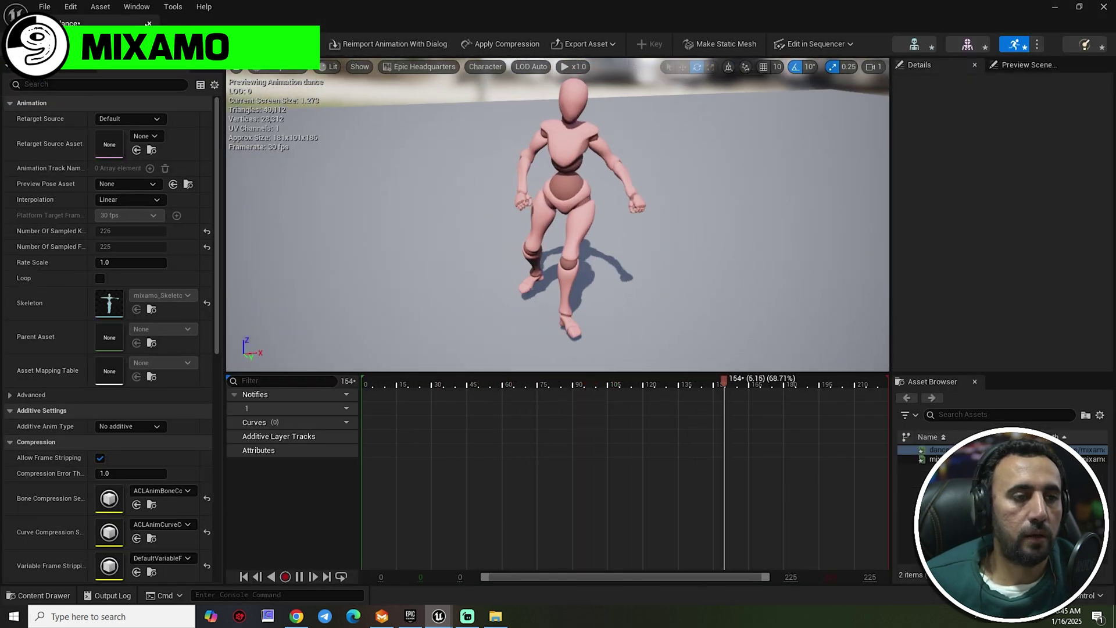
Step: Put mixamo_dance on the MetaHuman's Body Animation track in Sequencer and play it
{"action": "key", "text": "alt+Tab"}
{"action": "left_click", "coordinate": [868, 226]}
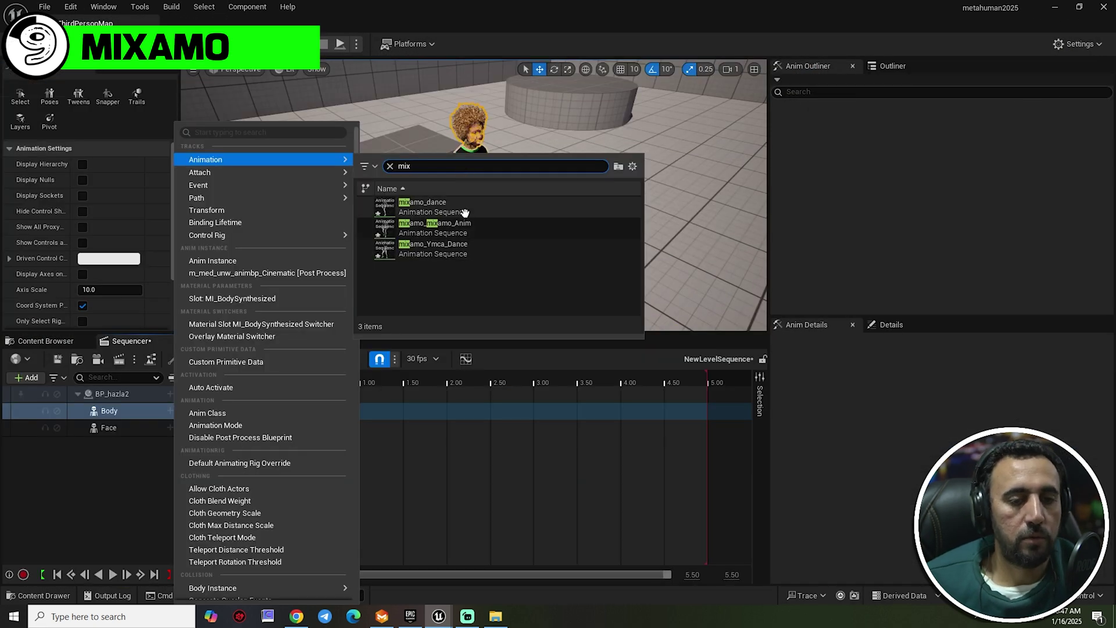
{"action": "left_click", "coordinate": [465, 213]}
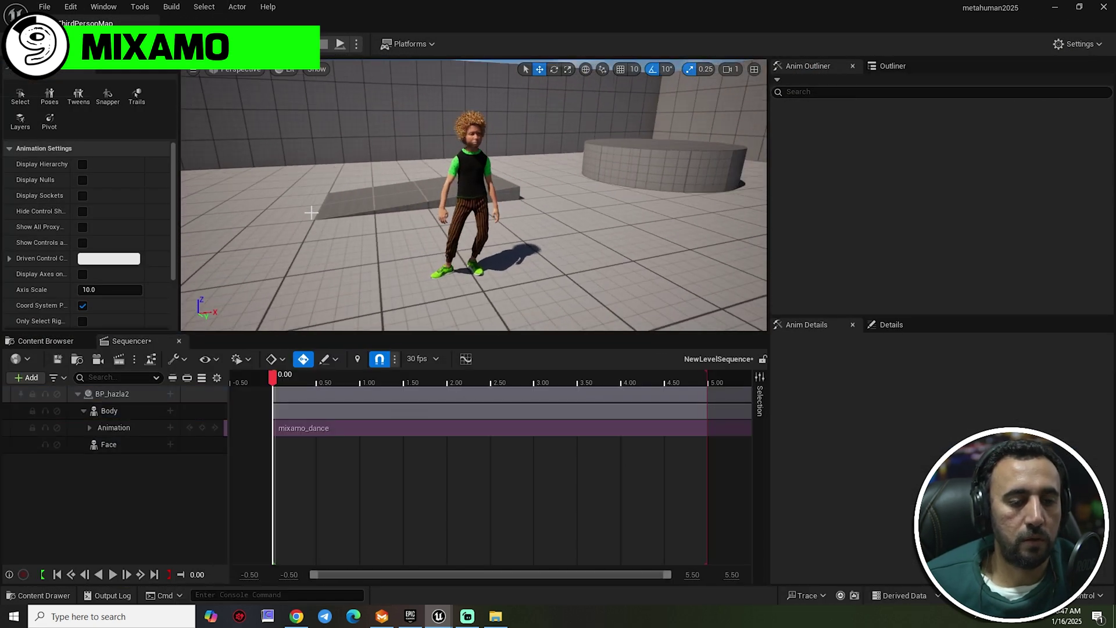
{"action": "key", "text": "space"}
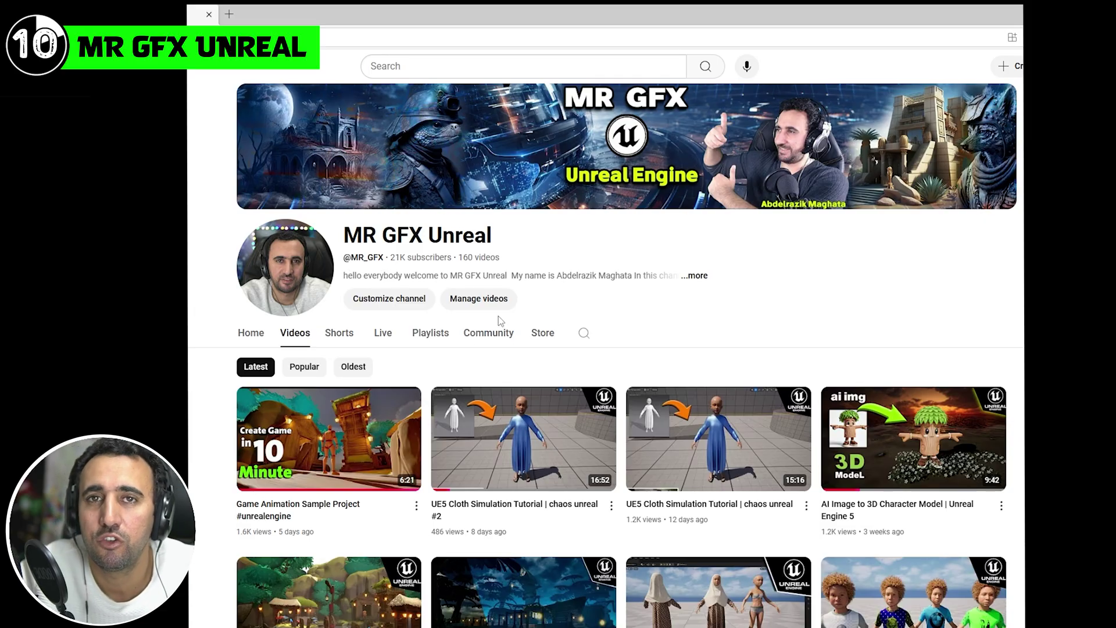
{"action": "scroll", "coordinate": [640, 320], "scroll_direction": "down", "scroll_amount": 8}
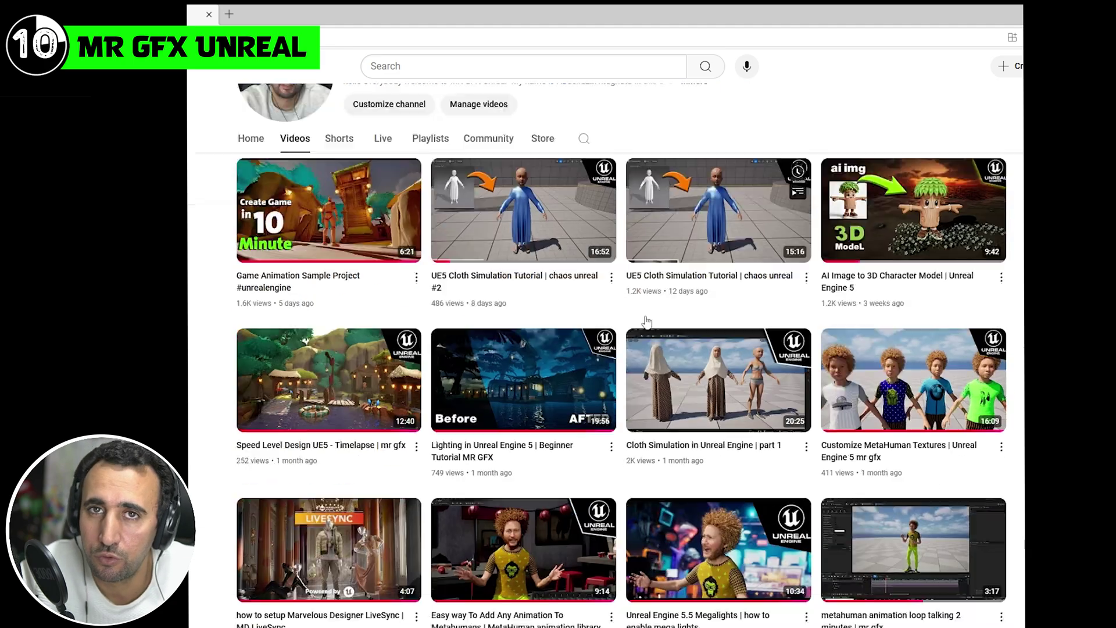
{"action": "scroll", "coordinate": [775, 372], "scroll_direction": "down", "scroll_amount": 20}
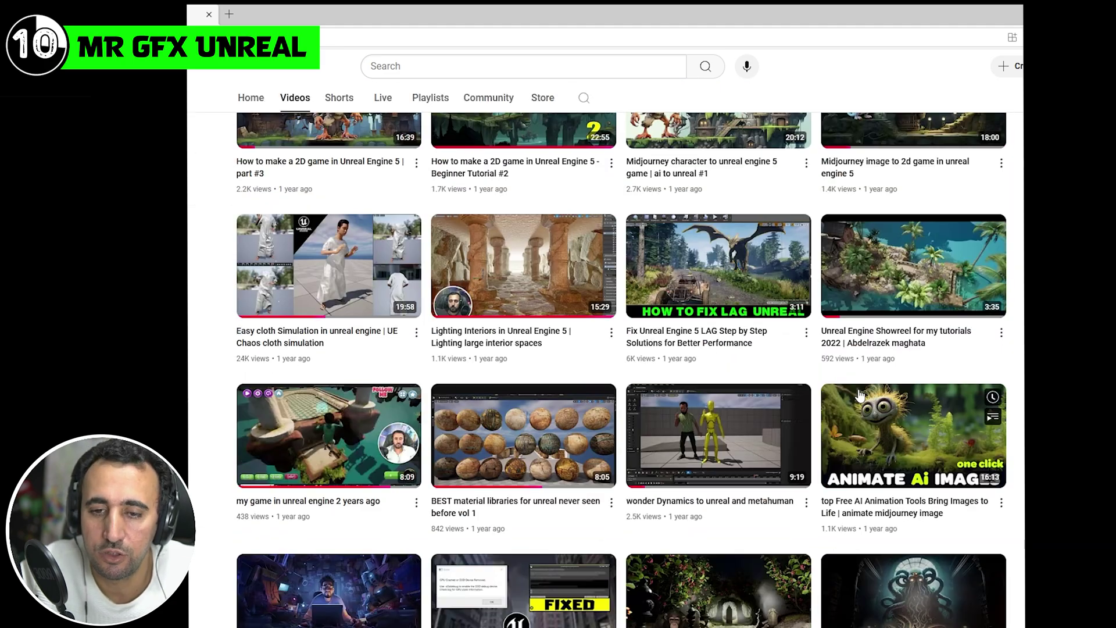
{"action": "scroll", "coordinate": [872, 361], "scroll_direction": "down", "scroll_amount": 3}
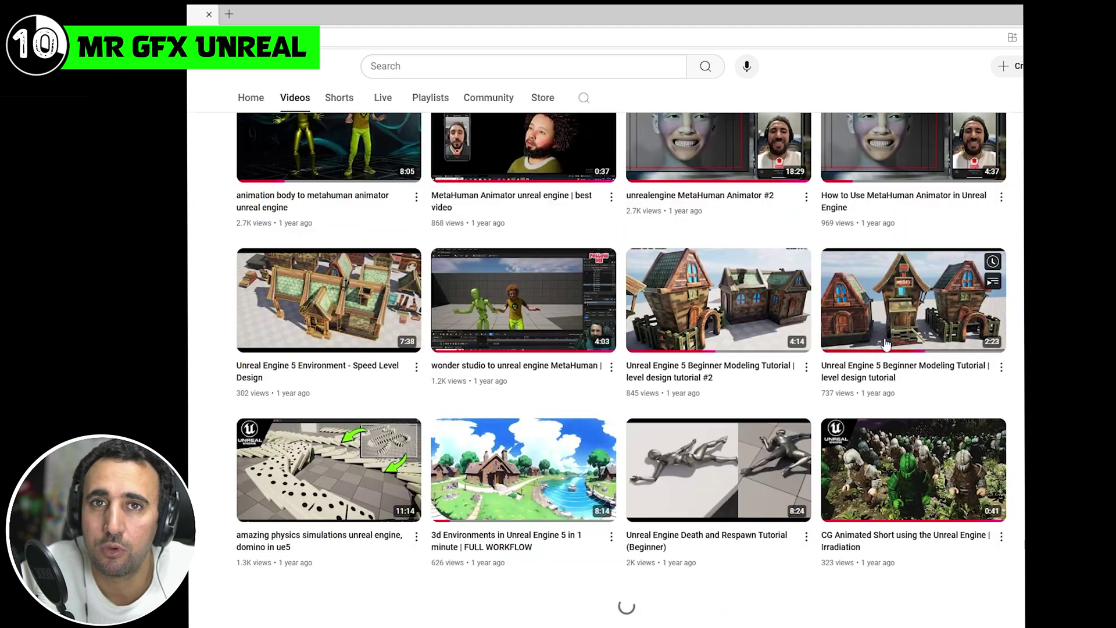
{"action": "scroll", "coordinate": [881, 372], "scroll_direction": "down", "scroll_amount": 15}
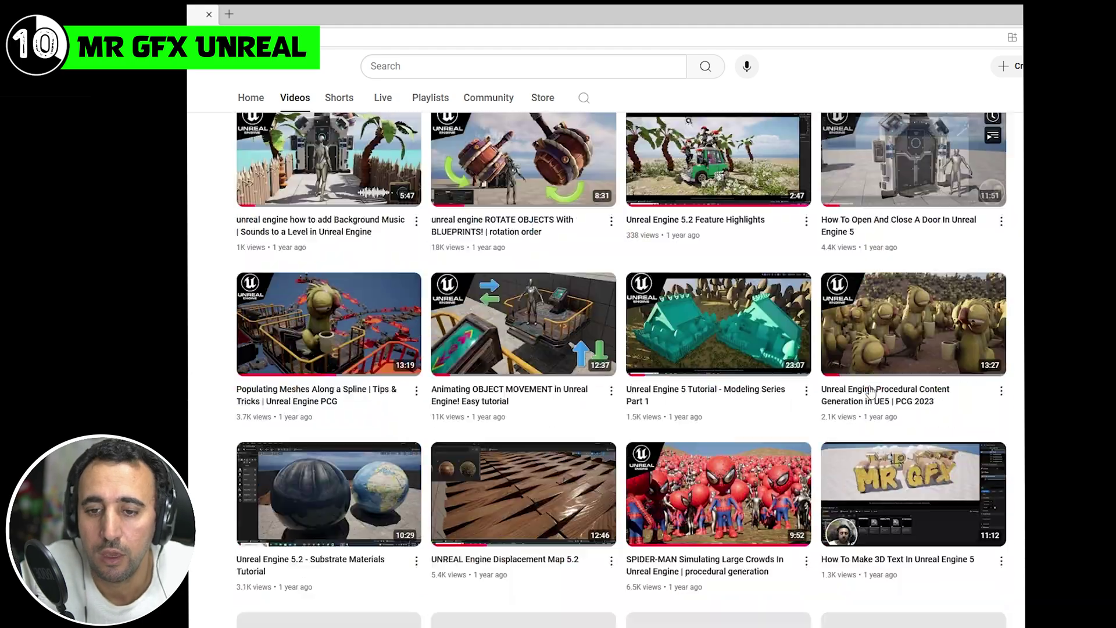
{"action": "scroll", "coordinate": [874, 401], "scroll_direction": "down", "scroll_amount": 8}
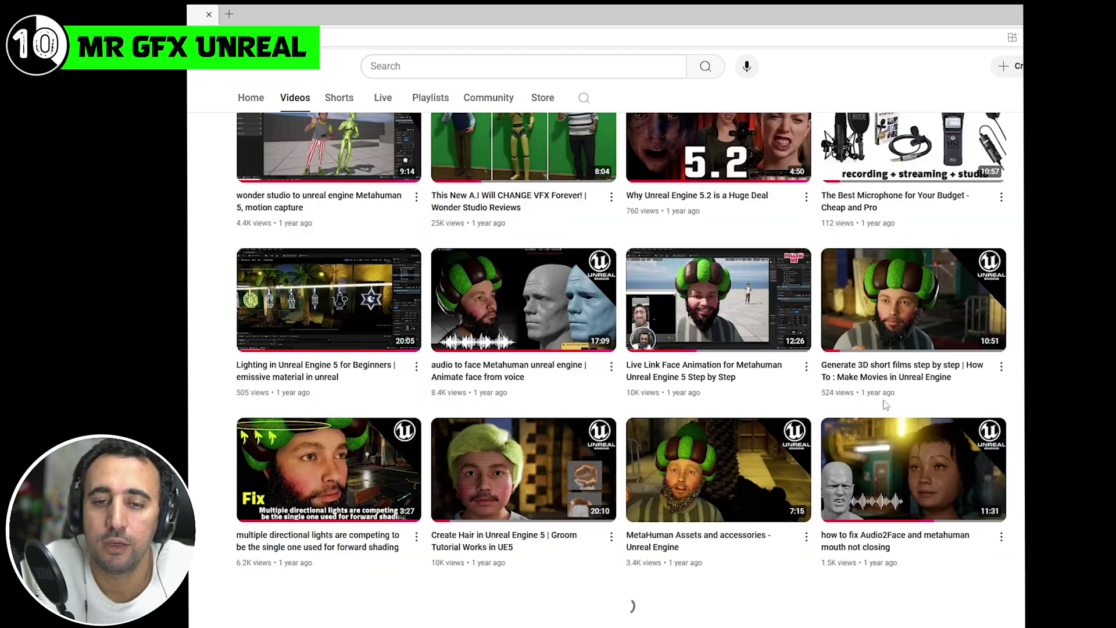
{"action": "scroll", "coordinate": [892, 384], "scroll_direction": "down", "scroll_amount": 15}
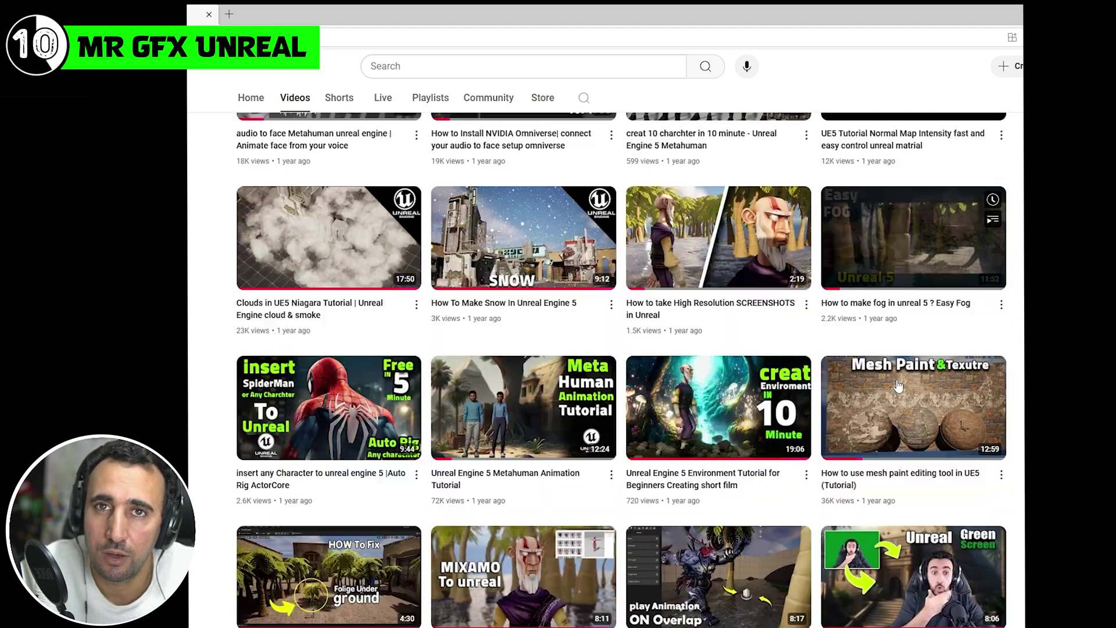
{"action": "scroll", "coordinate": [900, 394], "scroll_direction": "down", "scroll_amount": 4}
{"action": "scroll", "coordinate": [893, 397], "scroll_direction": "up", "scroll_amount": 2}
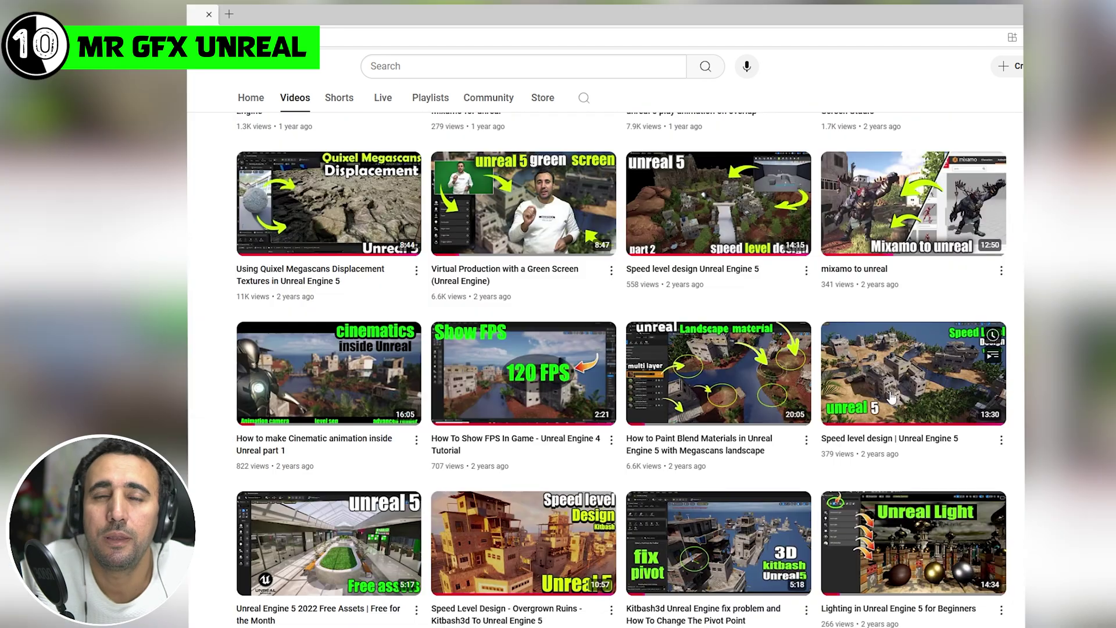
{"action": "scroll", "coordinate": [892, 397], "scroll_direction": "down", "scroll_amount": 12}
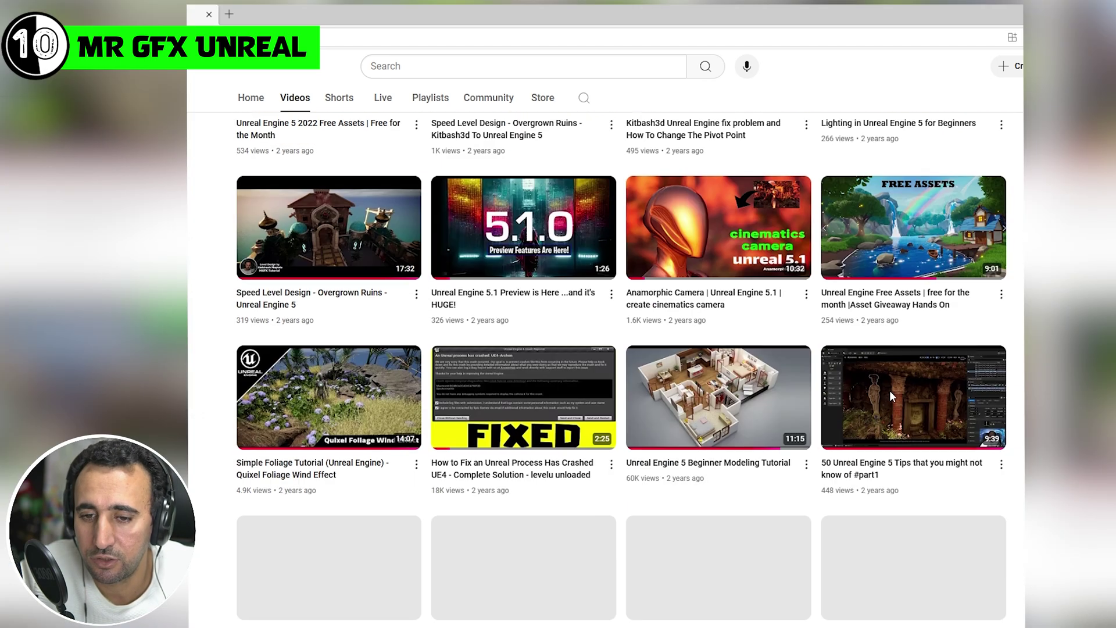
{"action": "scroll", "coordinate": [891, 397], "scroll_direction": "down", "scroll_amount": 5}
{"action": "scroll", "coordinate": [894, 399], "scroll_direction": "down", "scroll_amount": 7}
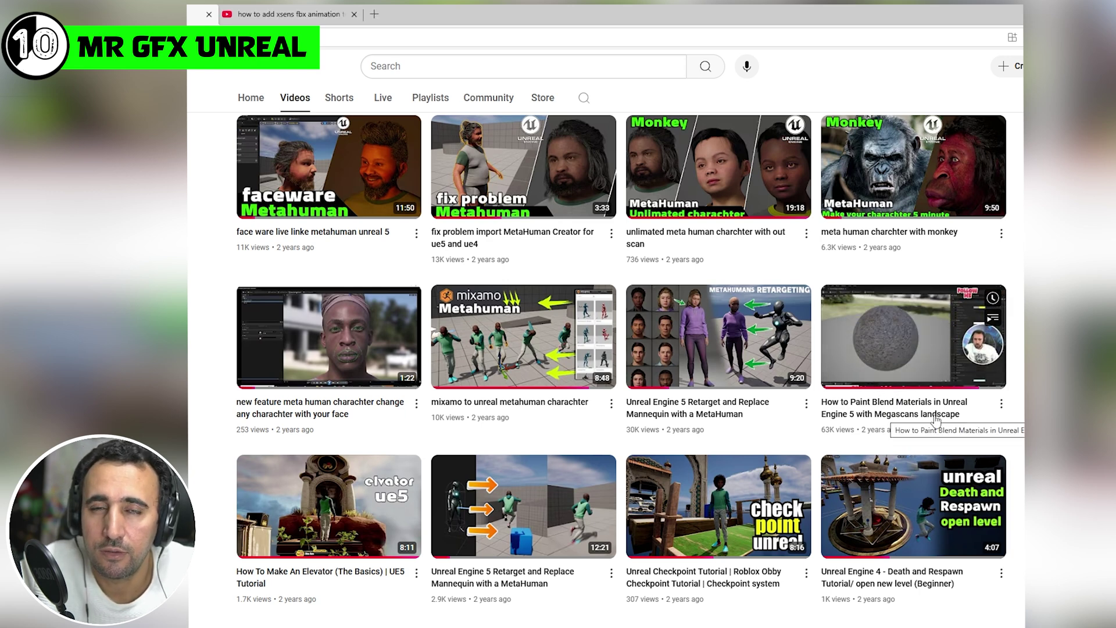
{"action": "scroll", "coordinate": [936, 419], "scroll_direction": "up", "scroll_amount": 15}
{"action": "scroll", "coordinate": [936, 420], "scroll_direction": "up", "scroll_amount": 5}
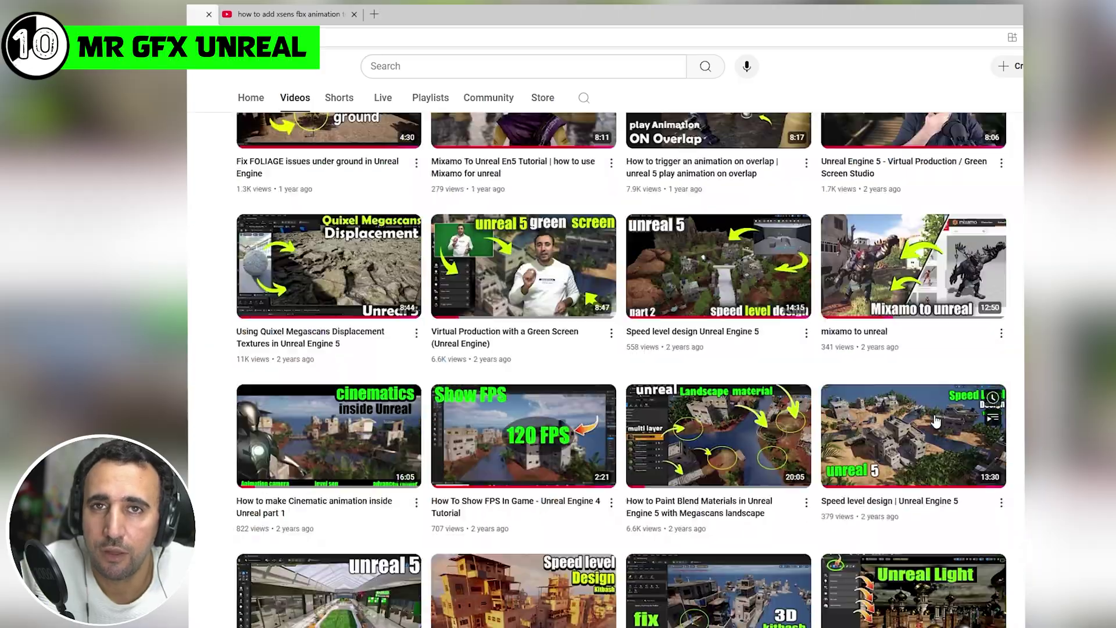
{"action": "scroll", "coordinate": [935, 420], "scroll_direction": "up", "scroll_amount": 15}
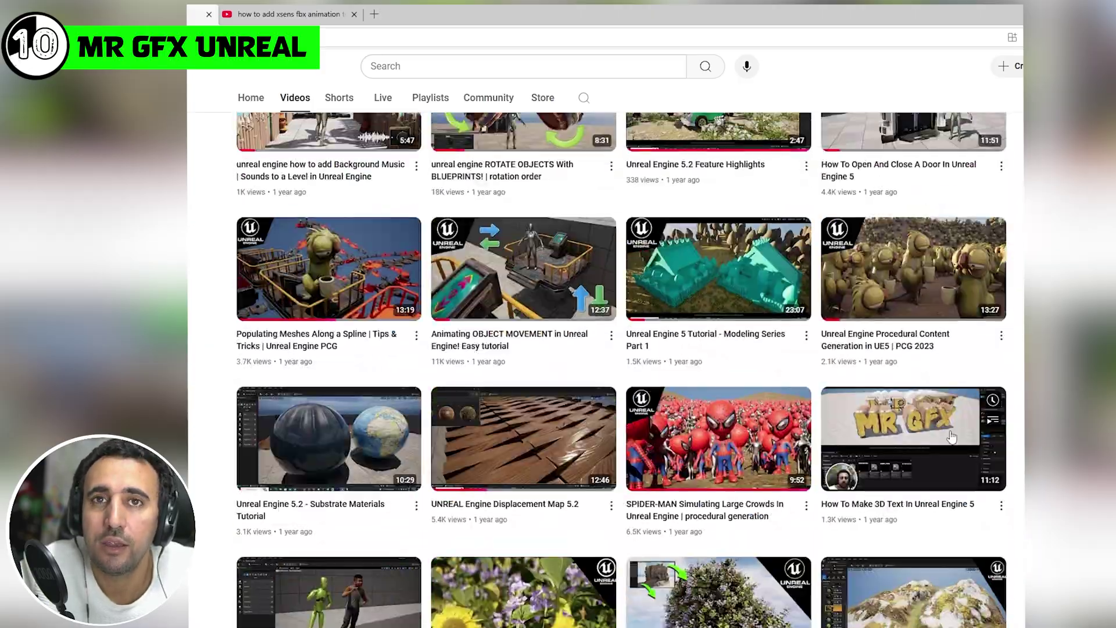
{"action": "scroll", "coordinate": [950, 436], "scroll_direction": "up", "scroll_amount": 15}
{"action": "scroll", "coordinate": [948, 433], "scroll_direction": "up", "scroll_amount": 15}
{"action": "scroll", "coordinate": [905, 437], "scroll_direction": "down", "scroll_amount": 2}
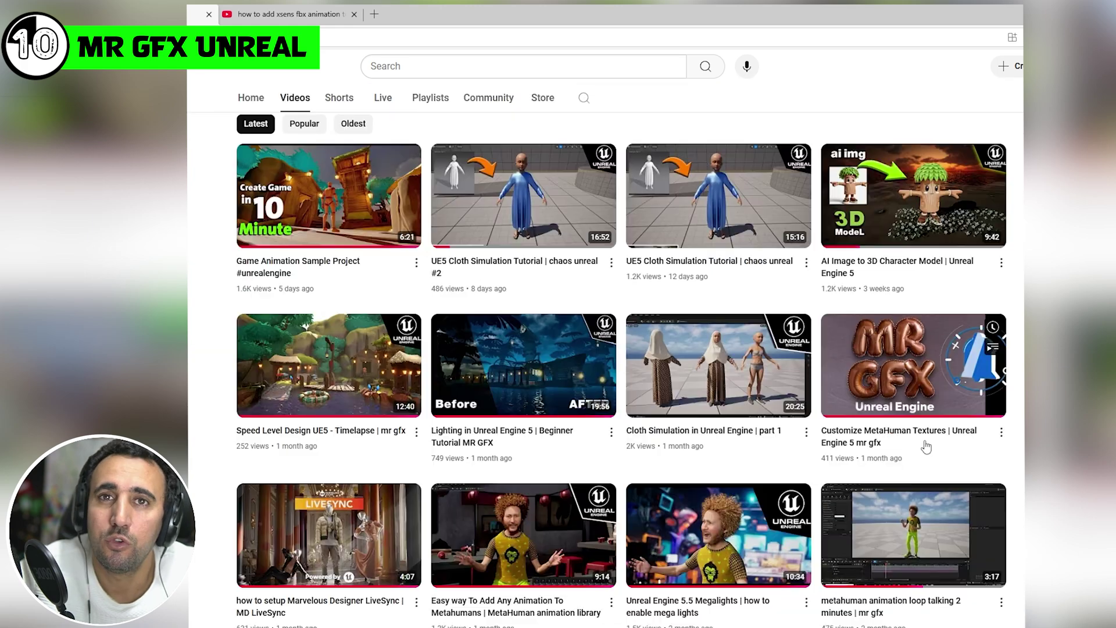
{"action": "scroll", "coordinate": [906, 437], "scroll_direction": "up", "scroll_amount": 4}
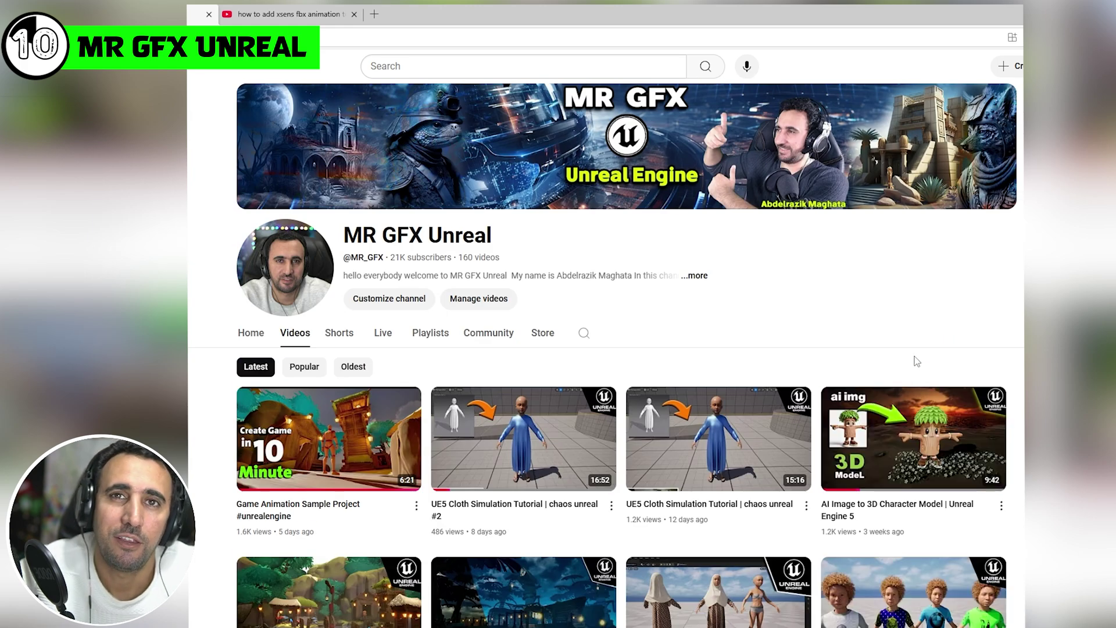